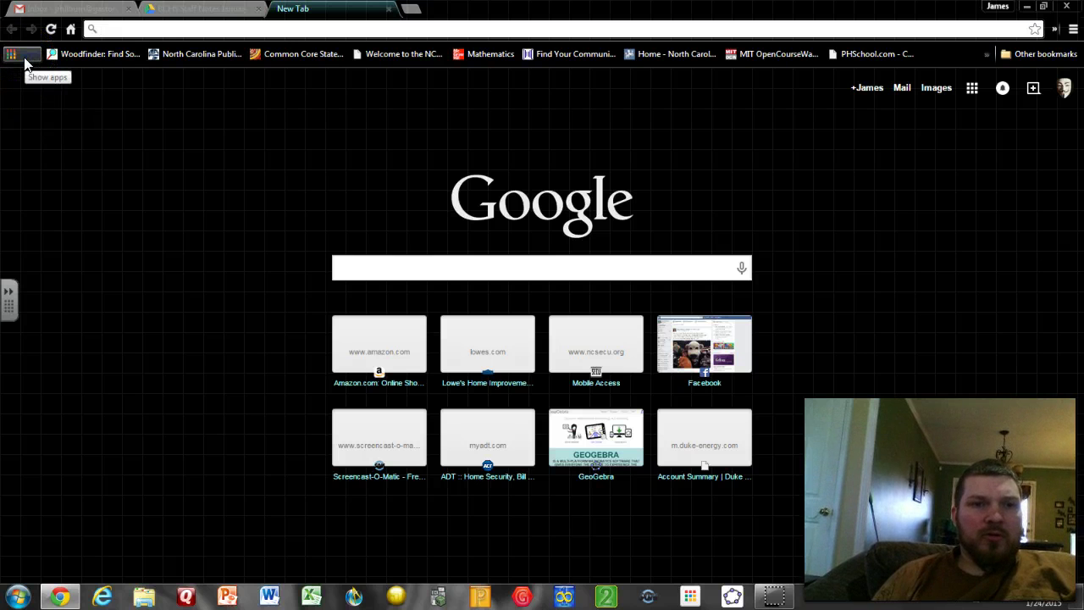
# Open the GeoGebra app from the browser's app collection and create a new Geometry construction
pyautogui.click(25, 61)
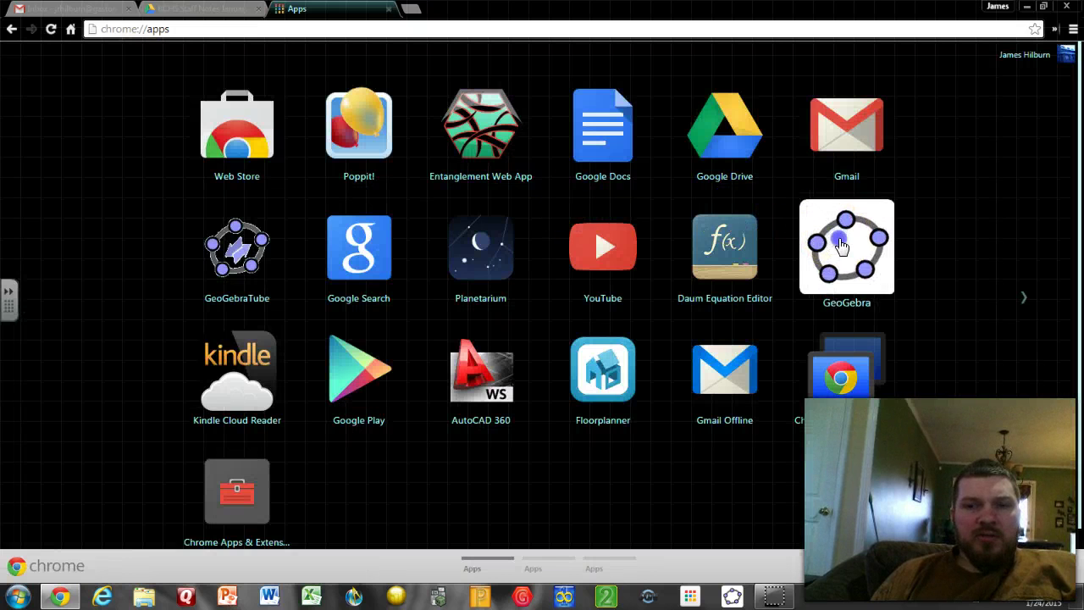
pyautogui.click(843, 246)
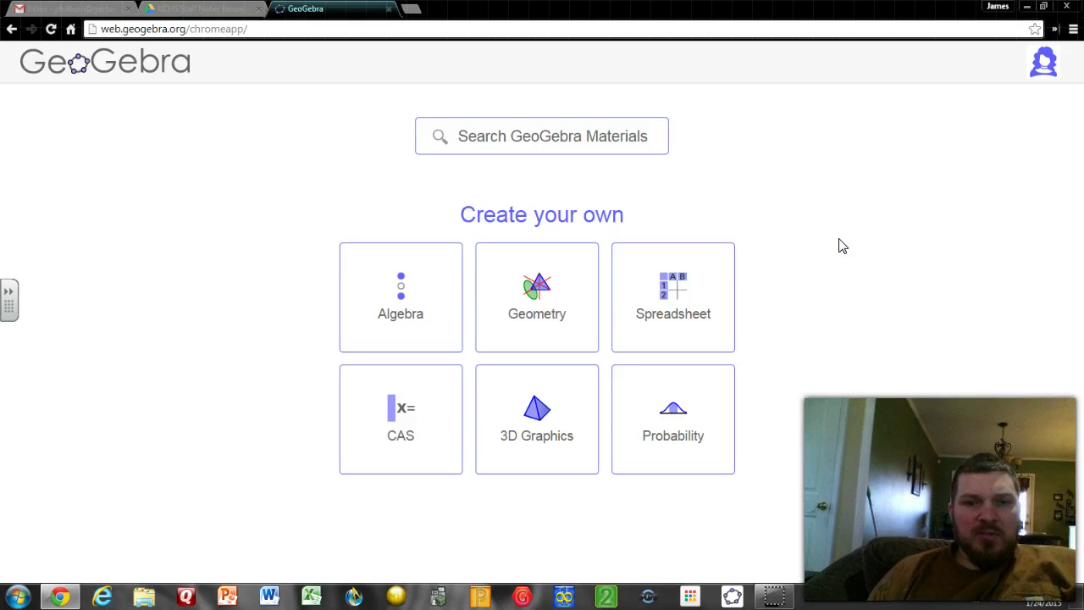
pyautogui.moveTo(830, 240); pyautogui.dragTo(880, 257)
pyautogui.click(881, 256)
pyautogui.click(562, 316)
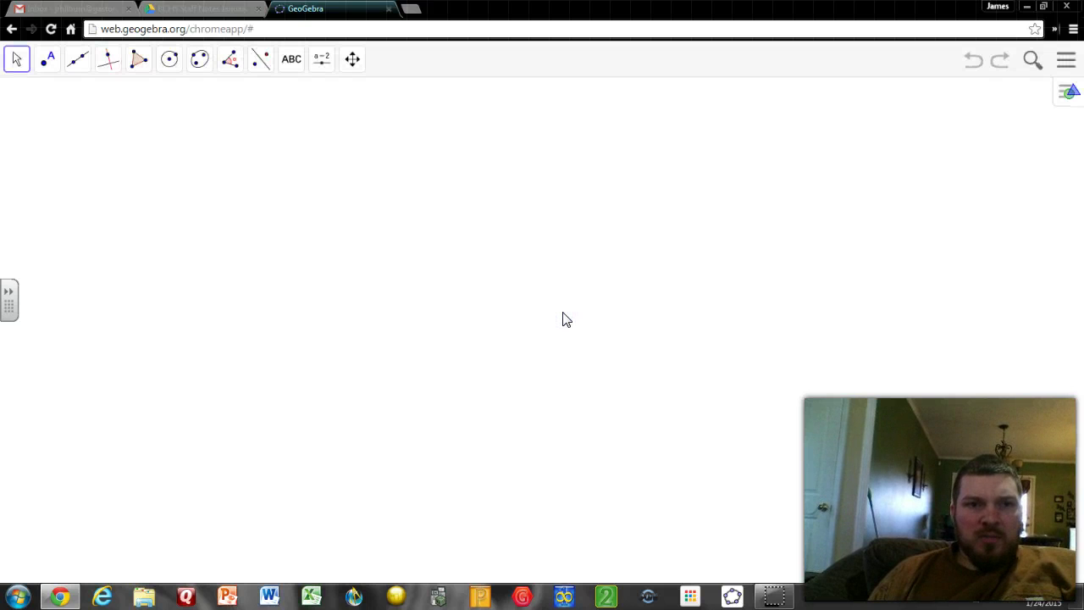
# Examine the available geometry tools, from points, lines and polygons to conics, transformations and graphics view options
pyautogui.click(20, 66)
pyautogui.click(49, 71)
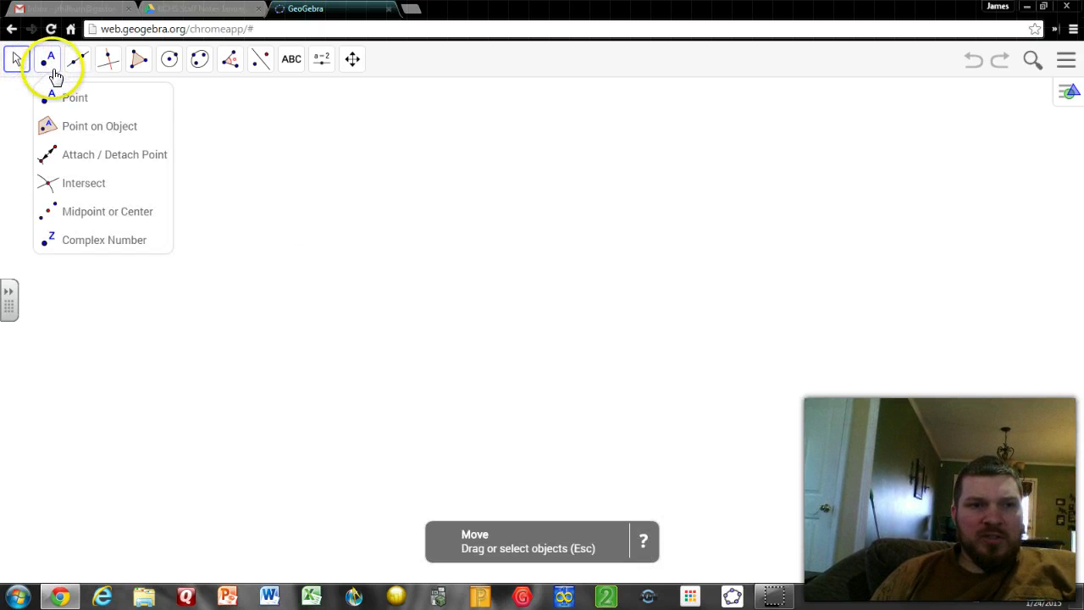
pyautogui.click(87, 74)
pyautogui.click(108, 76)
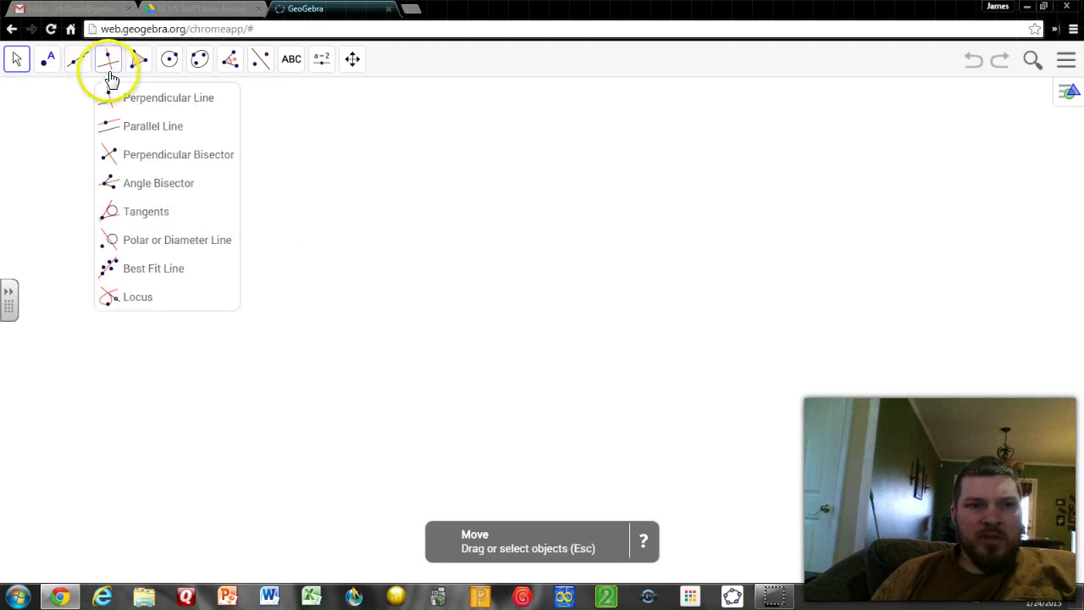
pyautogui.click(138, 70)
pyautogui.click(183, 71)
pyautogui.click(197, 70)
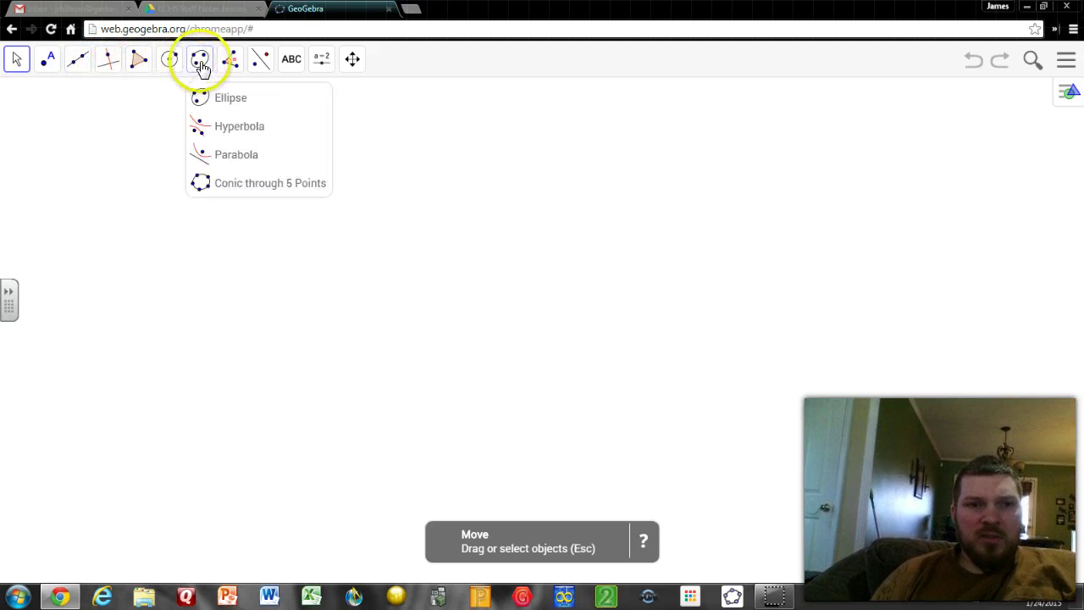
pyautogui.click(232, 71)
pyautogui.click(265, 71)
pyautogui.click(290, 67)
pyautogui.click(316, 70)
pyautogui.click(351, 71)
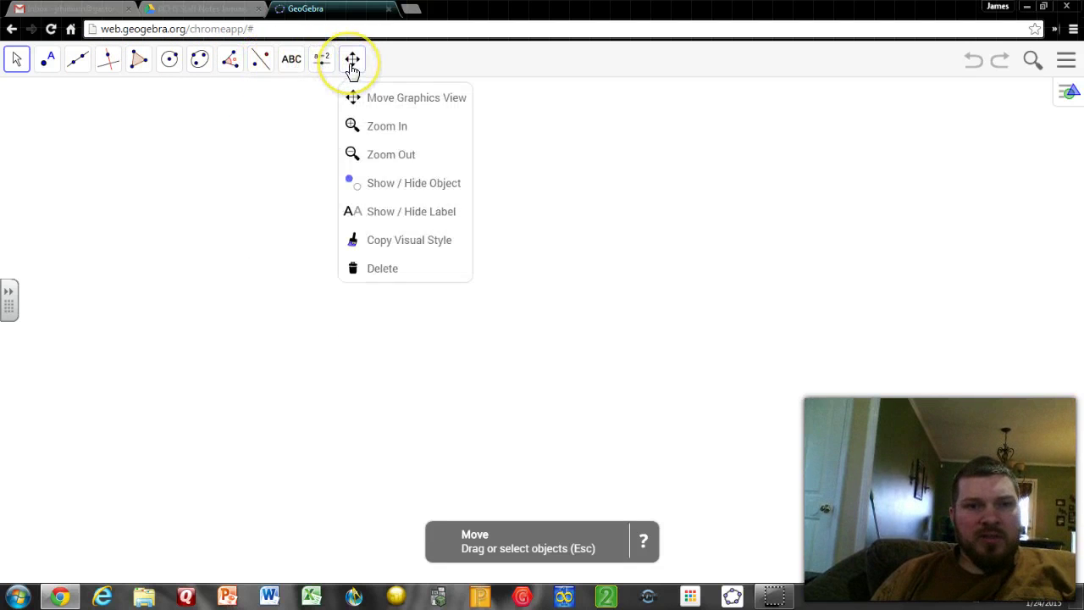
pyautogui.click(322, 68)
pyautogui.click(259, 68)
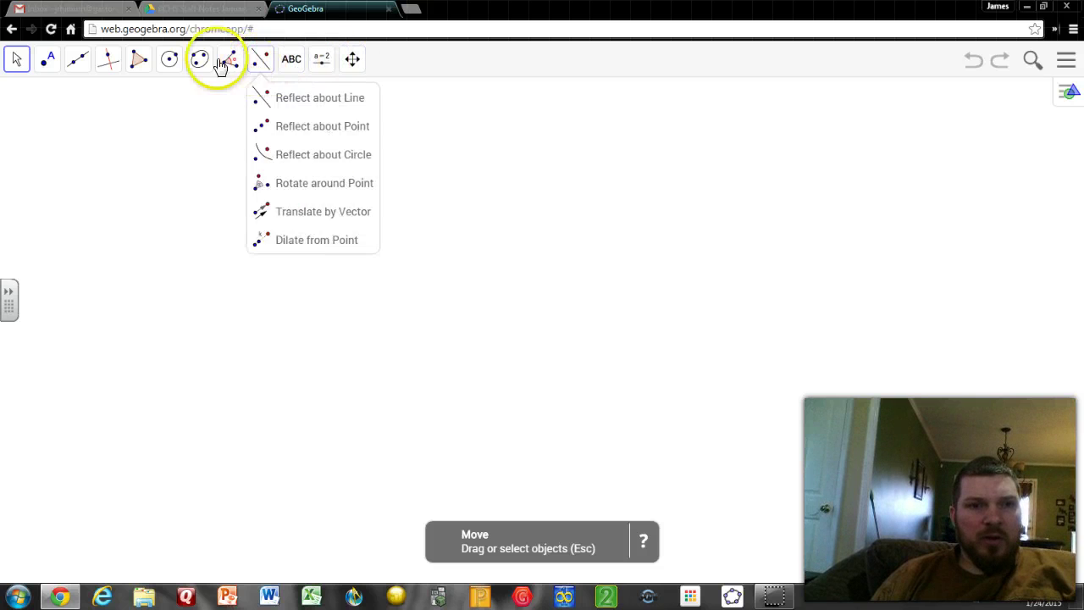
pyautogui.click(139, 63)
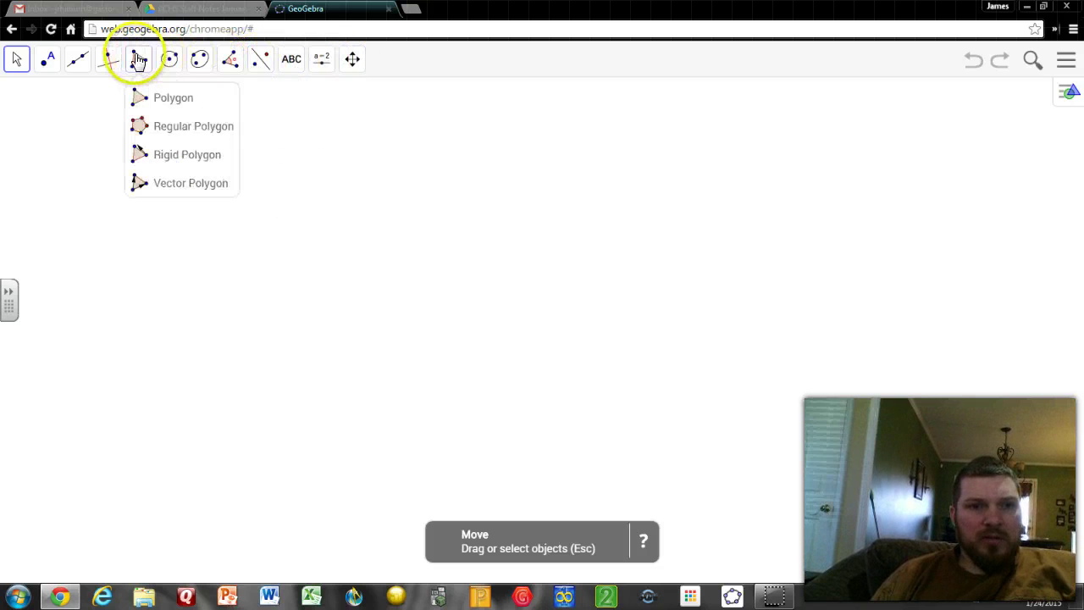
pyautogui.click(478, 60)
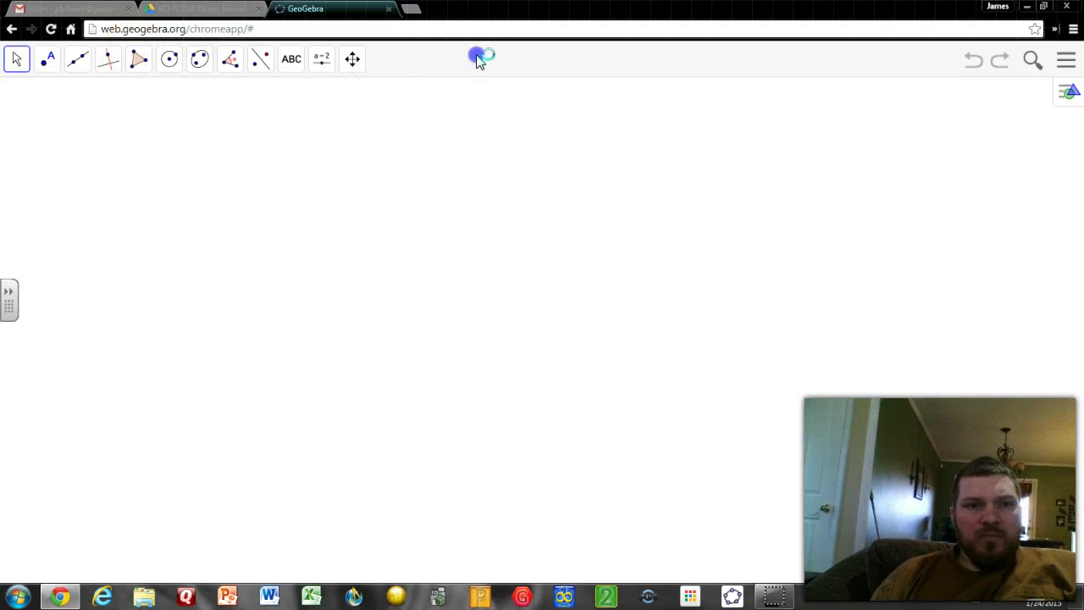
# Place three separate points A, B and C in a triangular arrangement with the Point tool
pyautogui.click(48, 60)
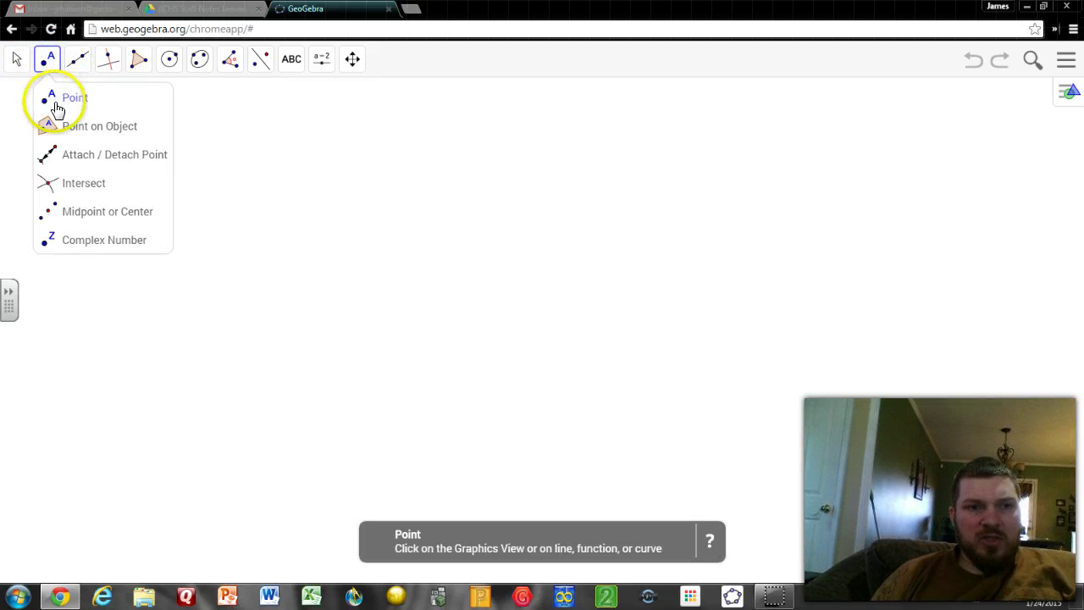
pyautogui.click(54, 101)
pyautogui.click(210, 219)
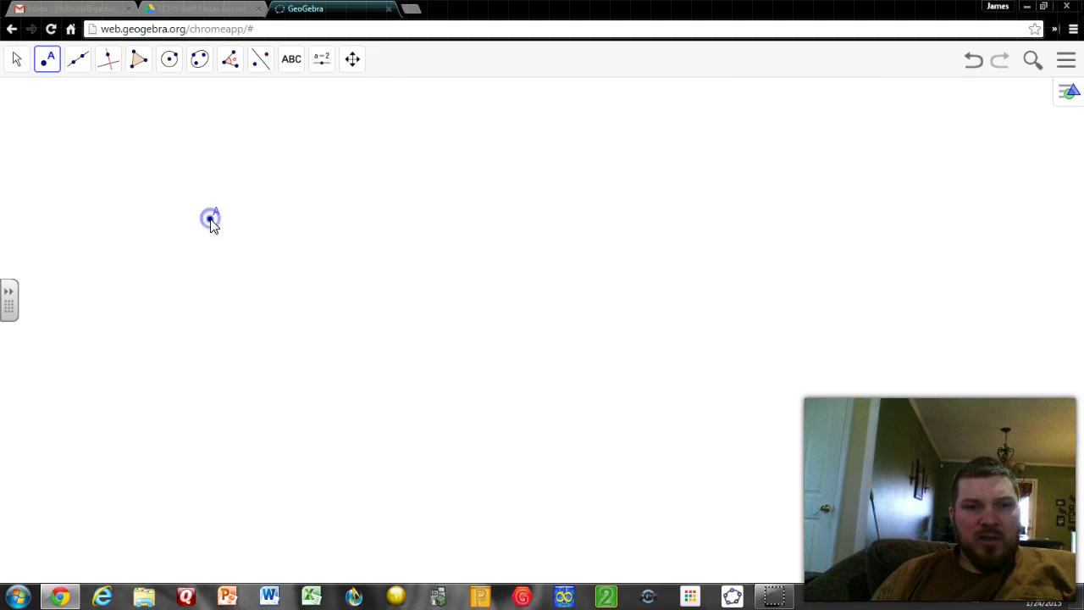
pyautogui.click(340, 382)
pyautogui.click(476, 242)
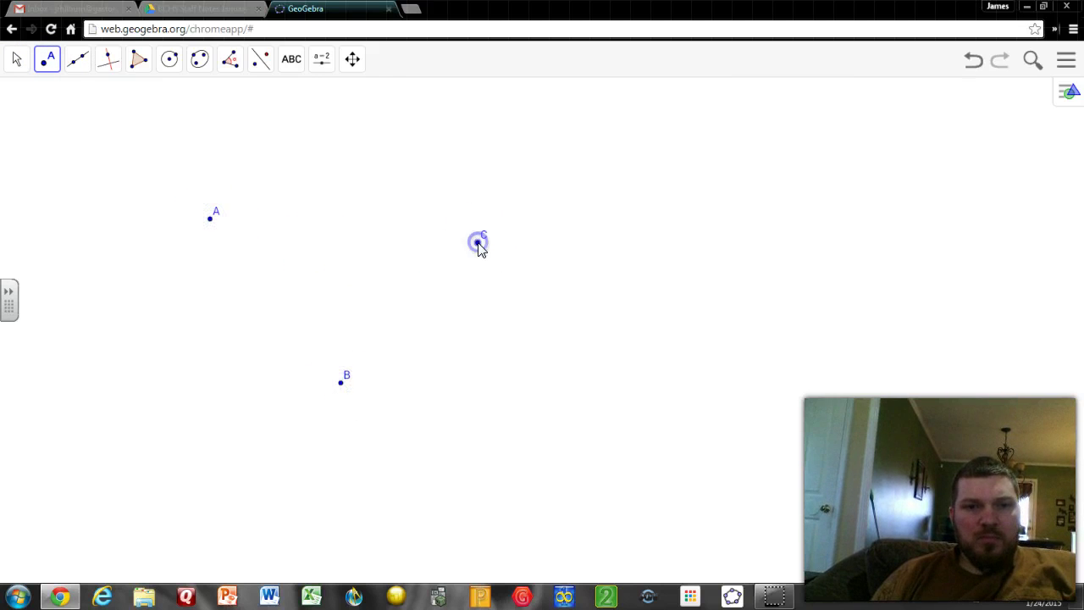
# Draw a line through points A and B with the Line tool
pyautogui.click(77, 61)
pyautogui.click(88, 102)
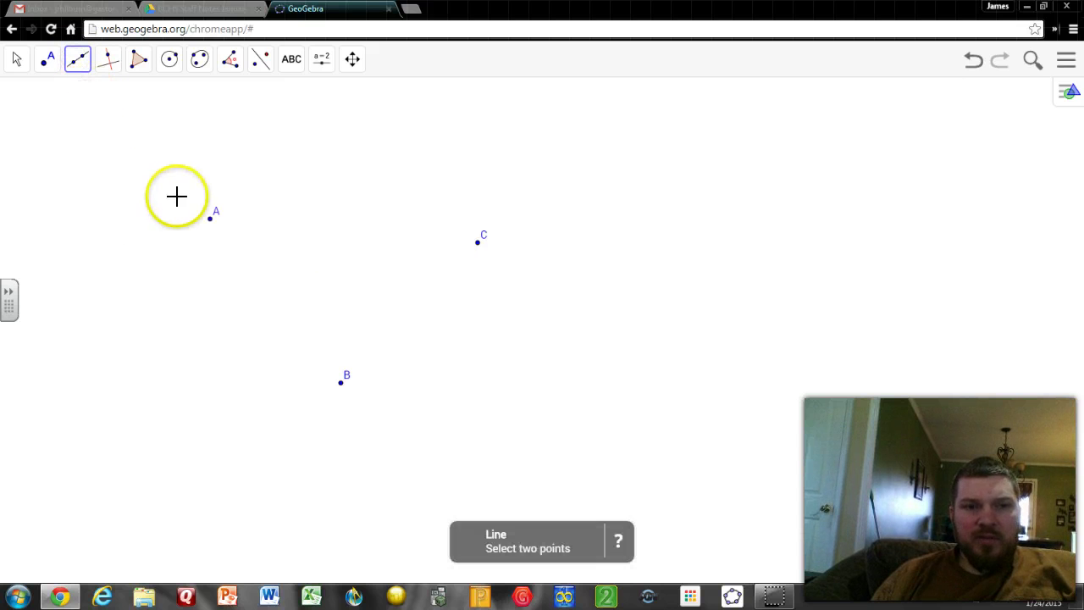
pyautogui.click(212, 223)
pyautogui.click(340, 383)
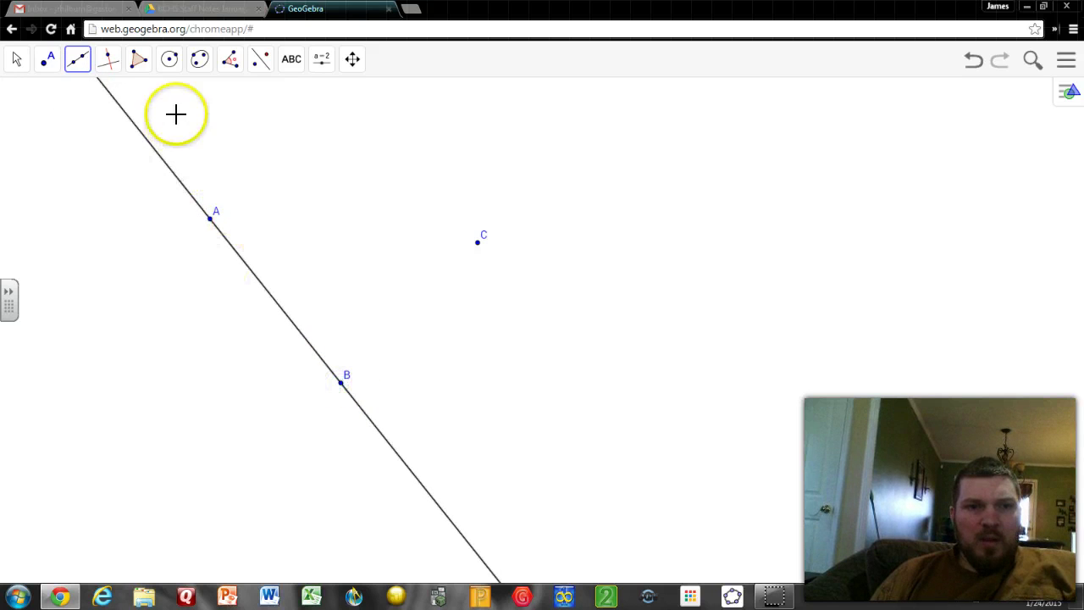
# Construct a line through point C parallel to line AB with the Parallel Line tool
pyautogui.click(110, 64)
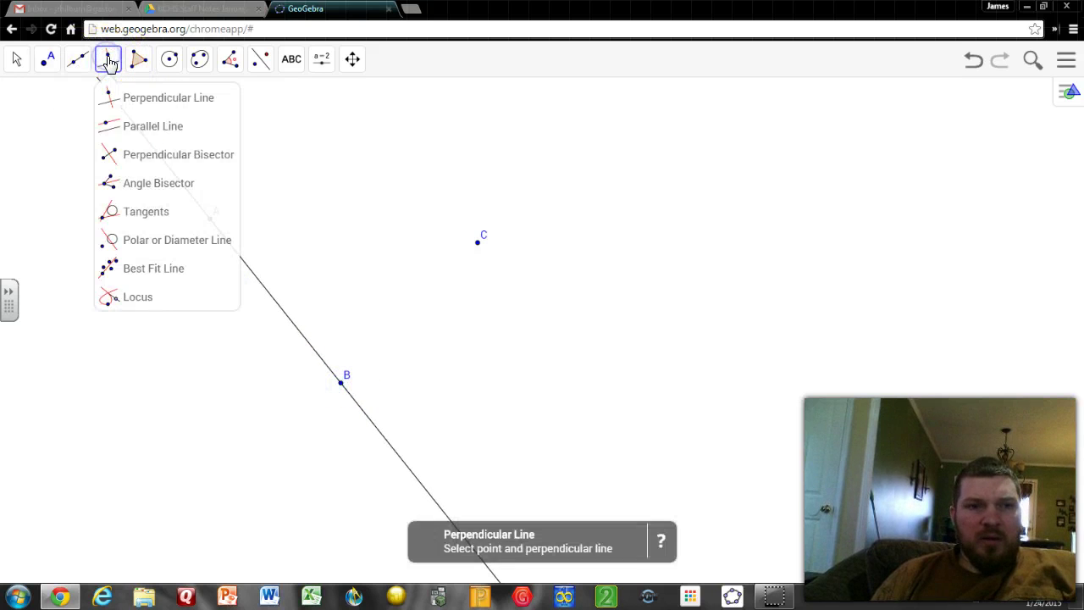
pyautogui.click(146, 129)
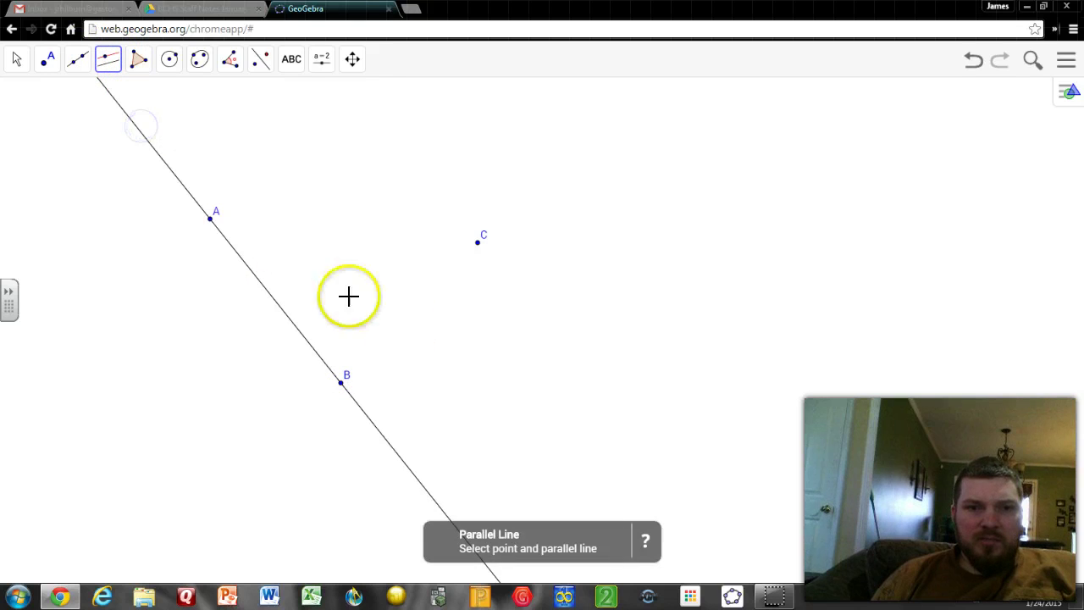
pyautogui.click(305, 340)
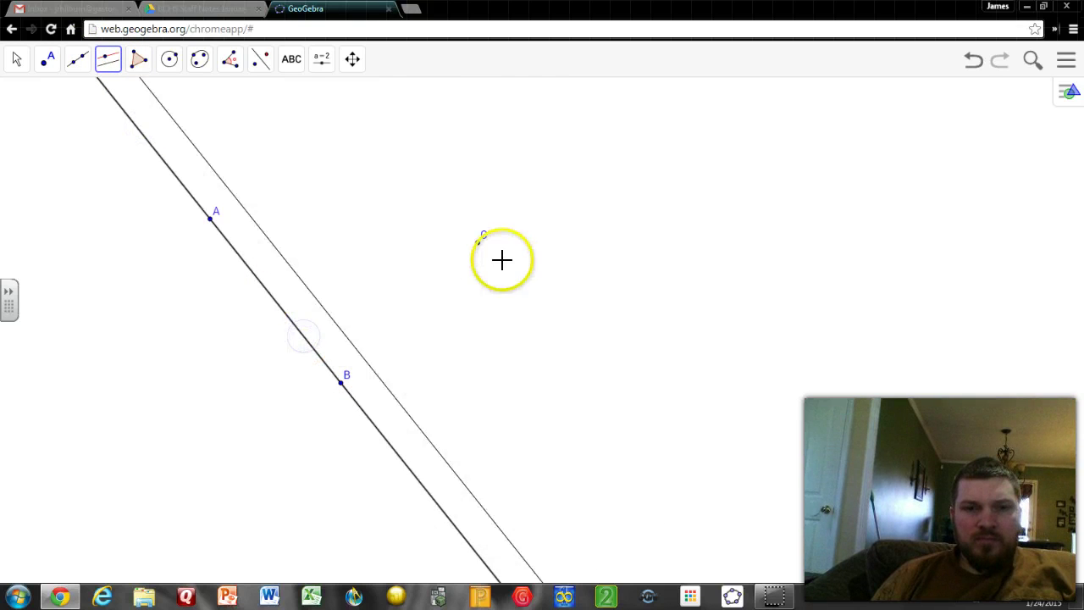
pyautogui.click(478, 244)
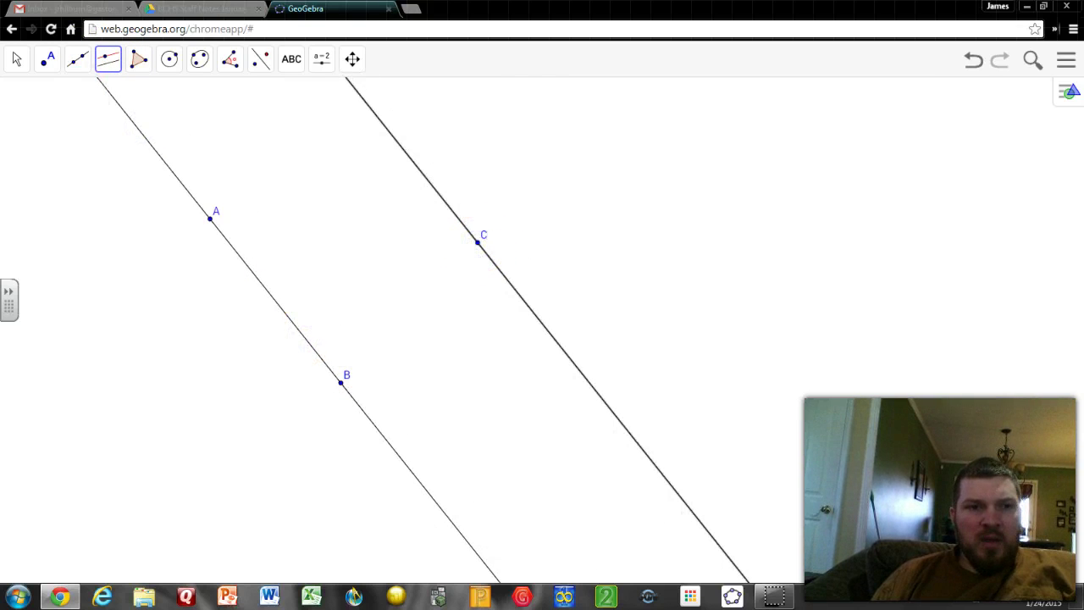
# Reposition points A and C with the Move tool, finishing with A above B so both parallel lines run steeply
pyautogui.click(16, 59)
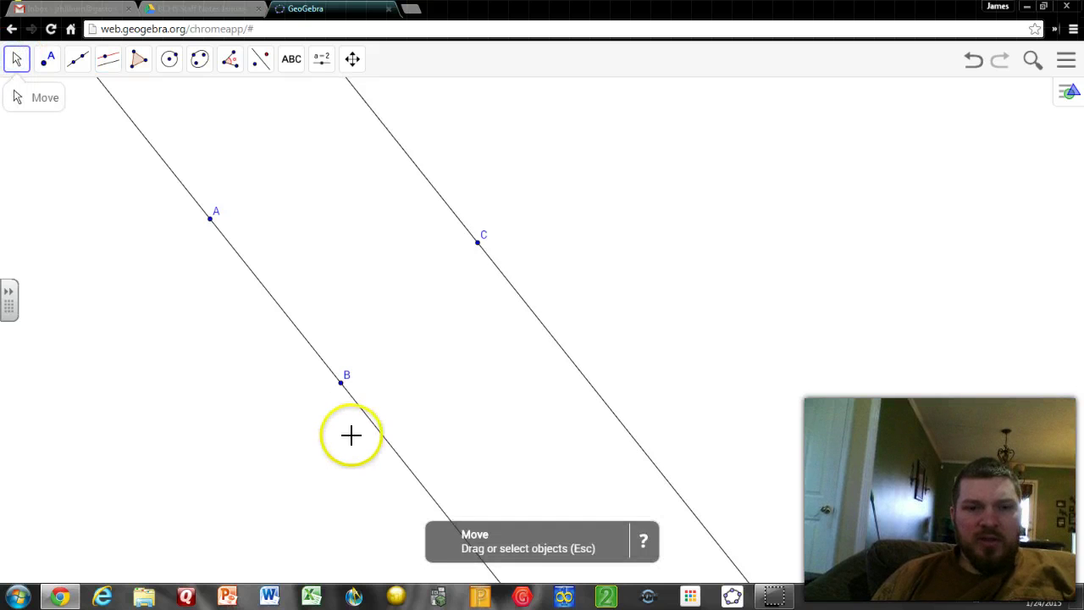
pyautogui.moveTo(212, 222); pyautogui.dragTo(325, 372)
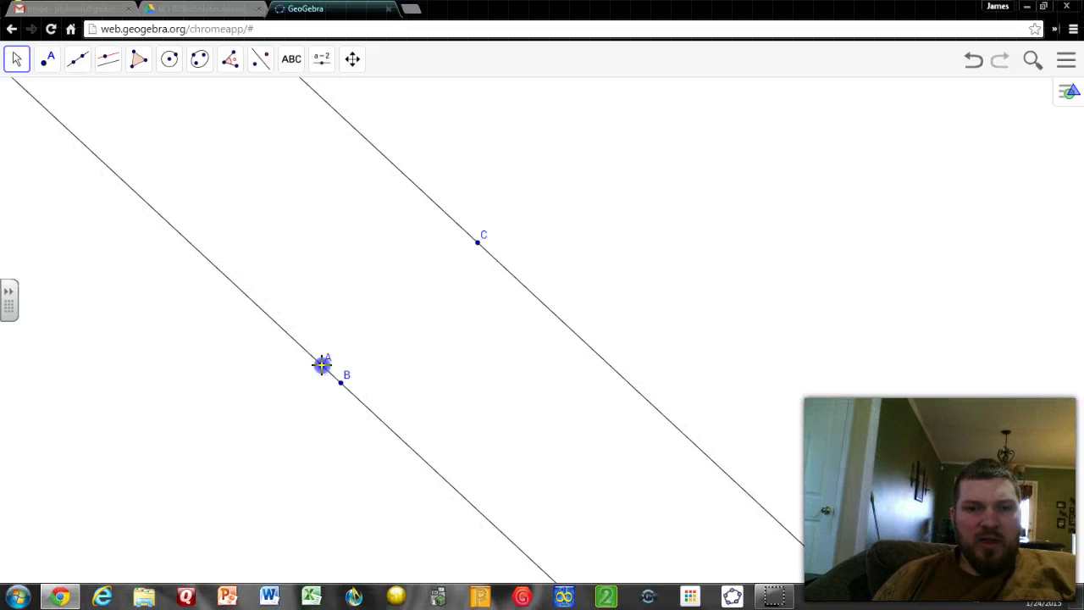
pyautogui.moveTo(478, 243); pyautogui.dragTo(439, 310)
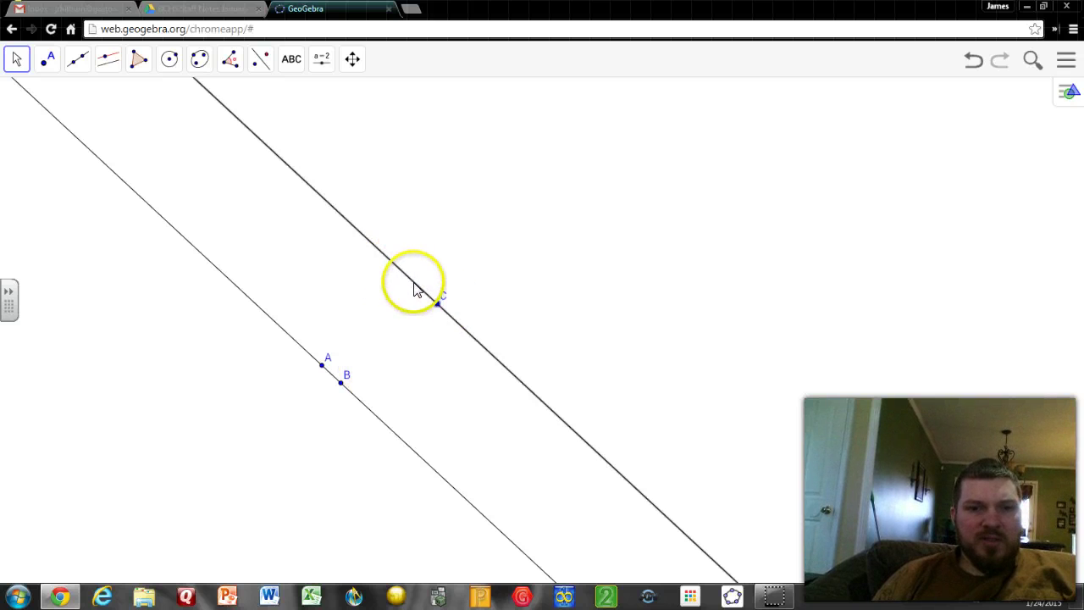
pyautogui.moveTo(324, 370); pyautogui.dragTo(359, 273)
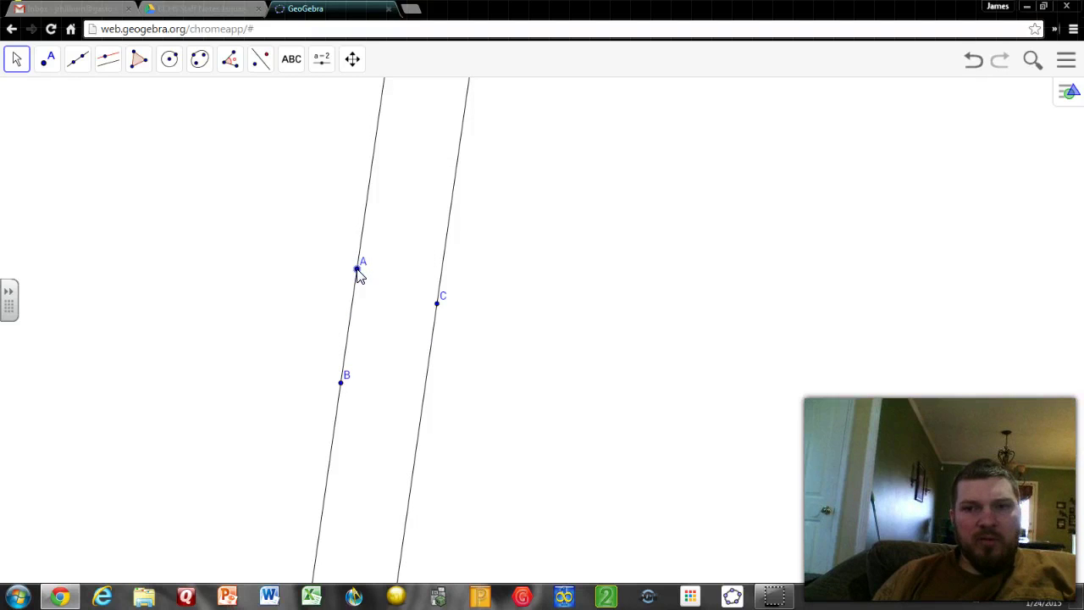
# Start a new file without saving the geometry construction and choose the Algebra perspective
pyautogui.click(1069, 64)
pyautogui.click(1007, 115)
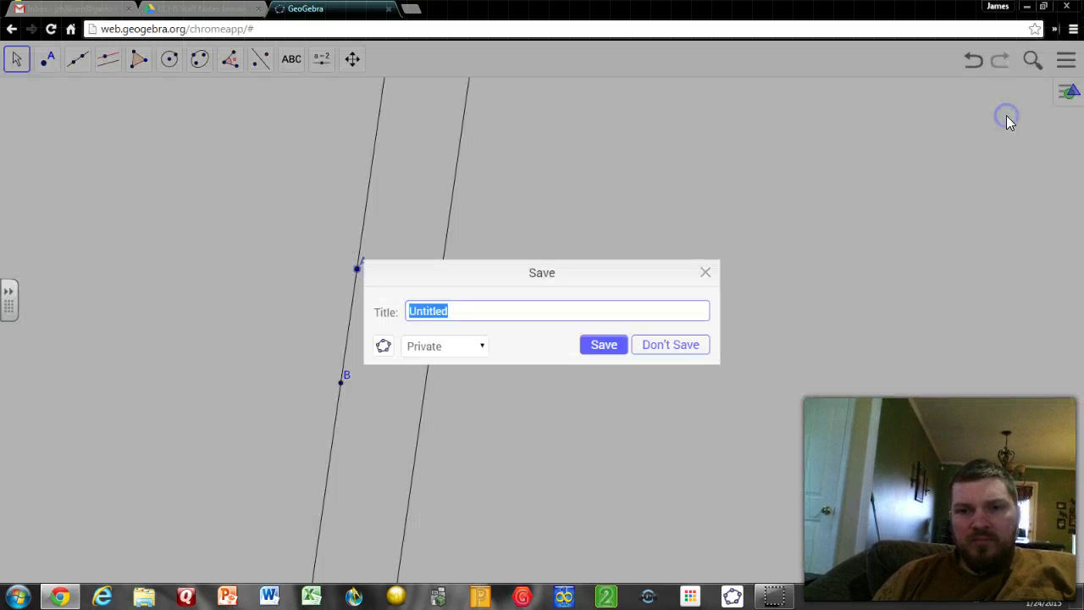
pyautogui.click(684, 347)
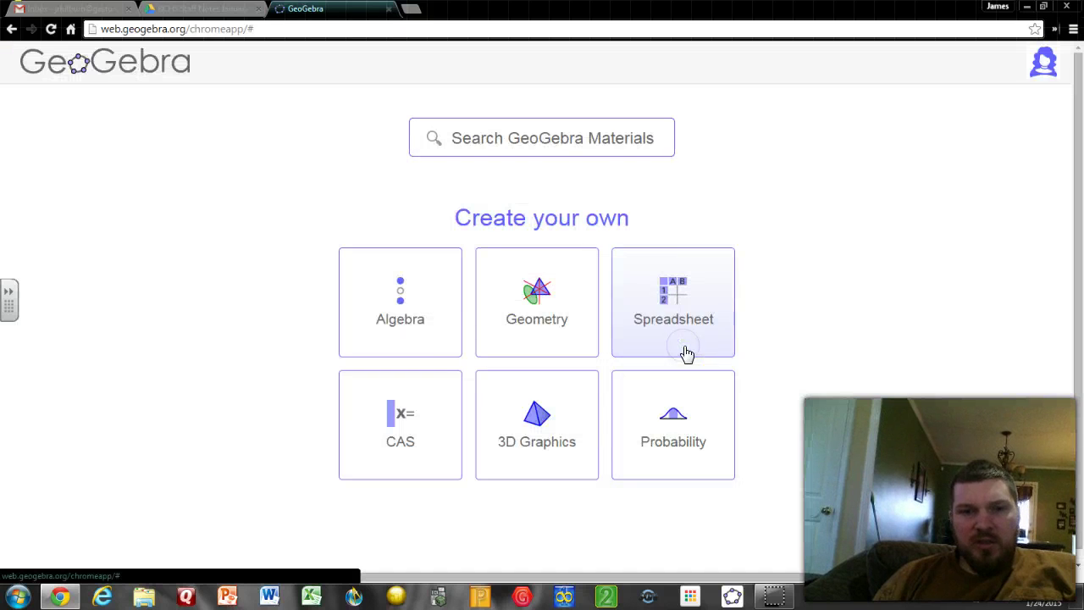
pyautogui.click(434, 341)
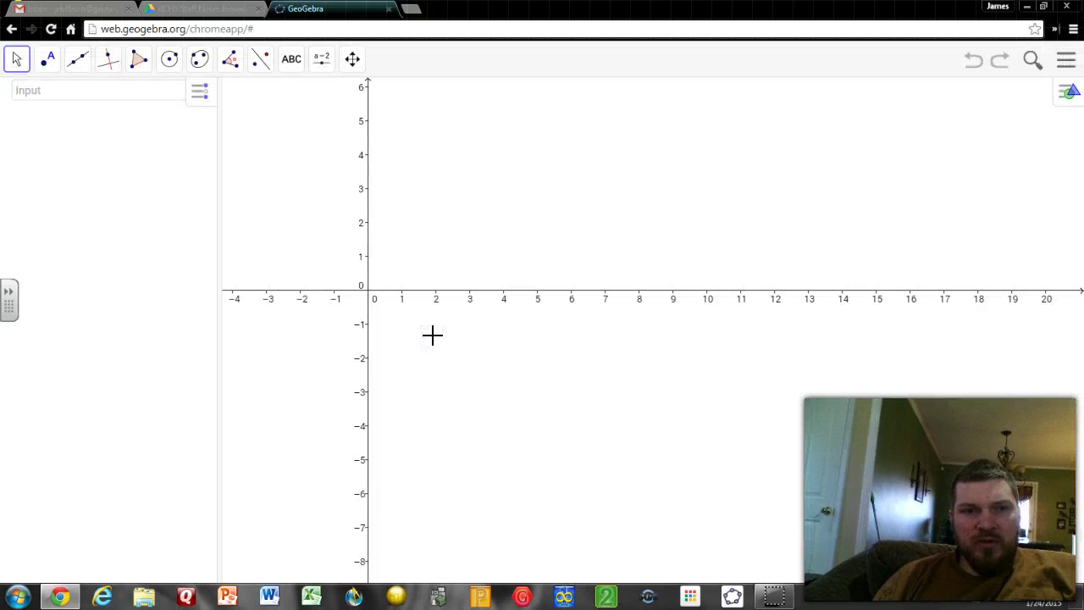
# Examine the Algebra perspective's construction tools, style options and object properties, then close the properties
pyautogui.click(753, 195)
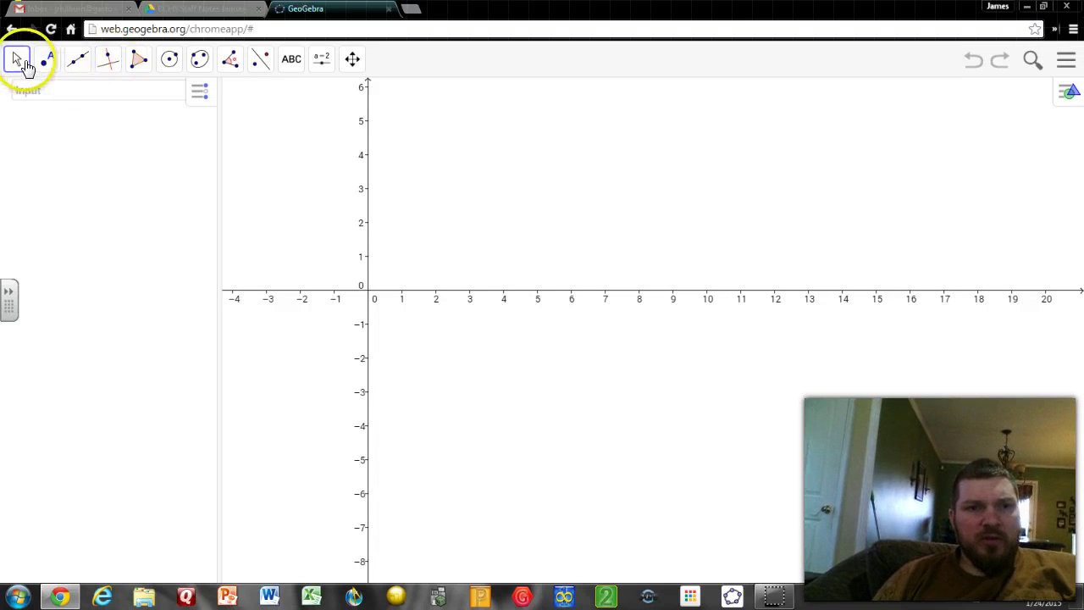
pyautogui.click(19, 64)
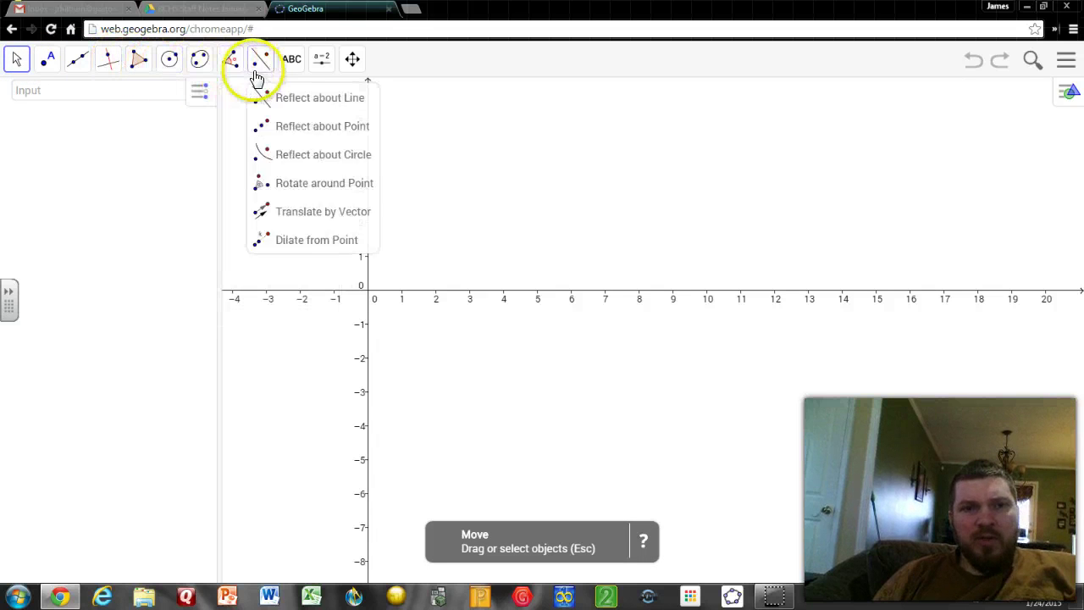
pyautogui.moveTo(349, 74)
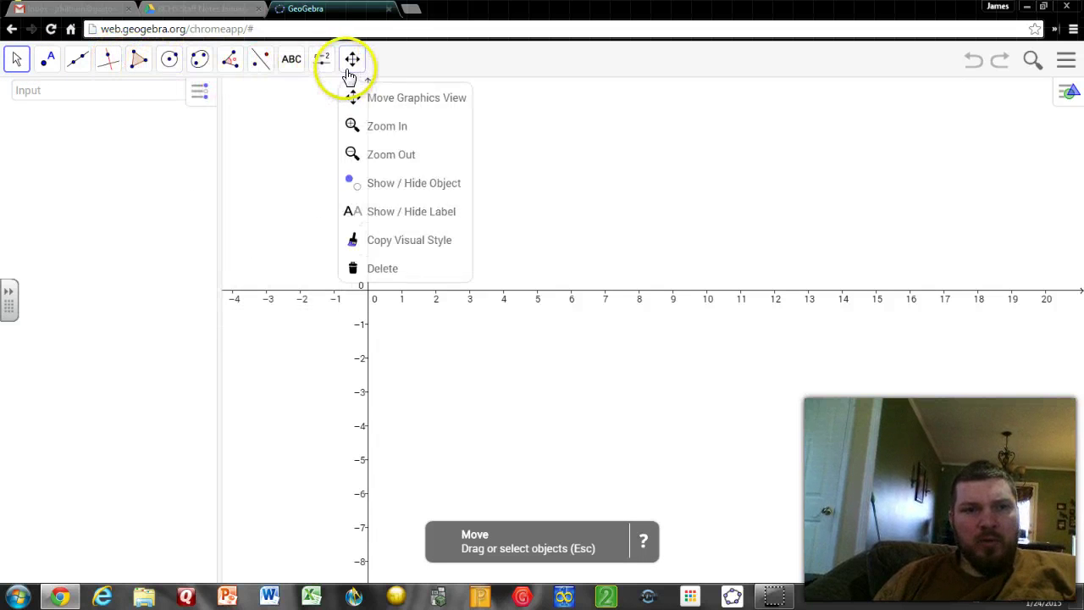
pyautogui.click(28, 192)
pyautogui.click(115, 398)
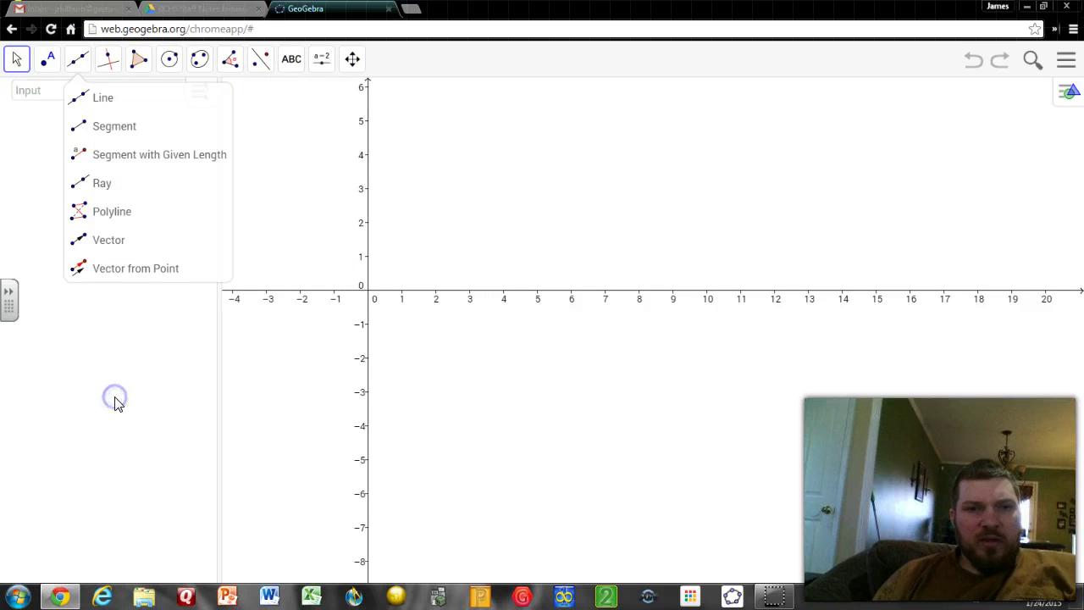
pyautogui.click(1071, 91)
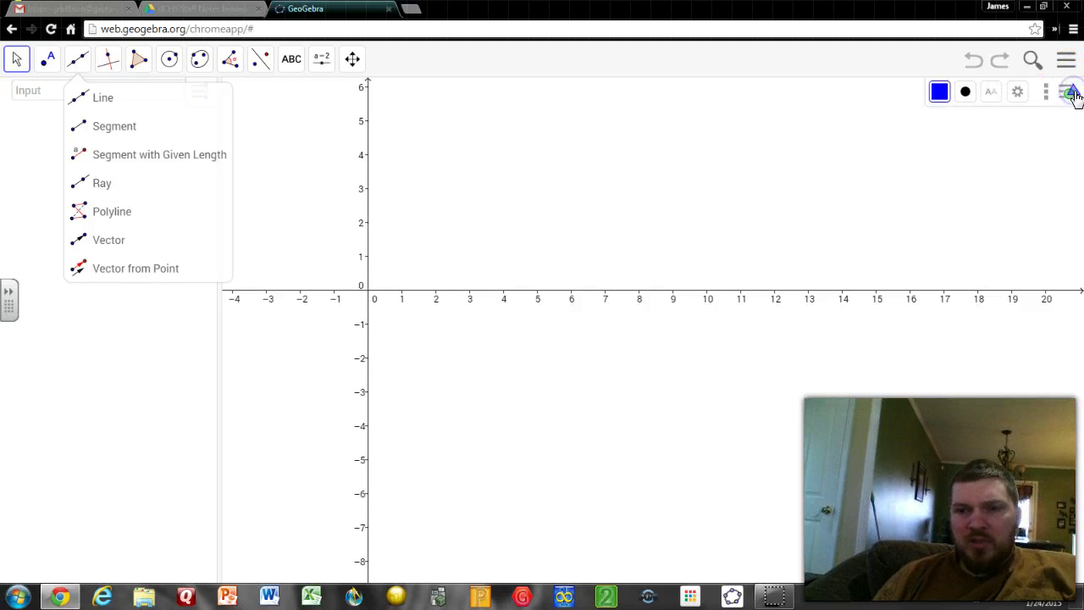
pyautogui.click(1017, 95)
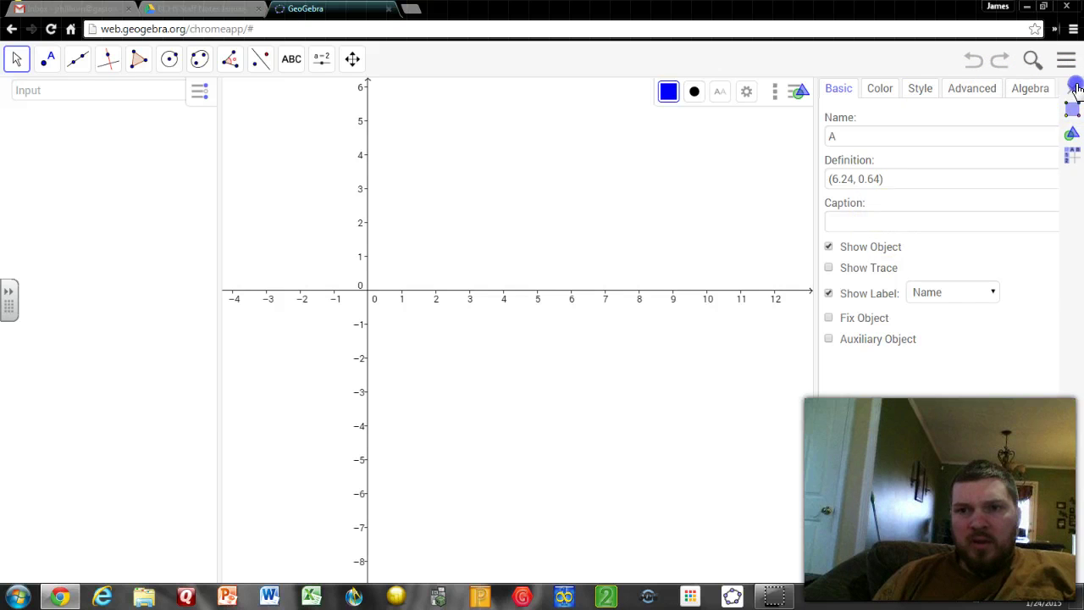
pyautogui.click(1076, 87)
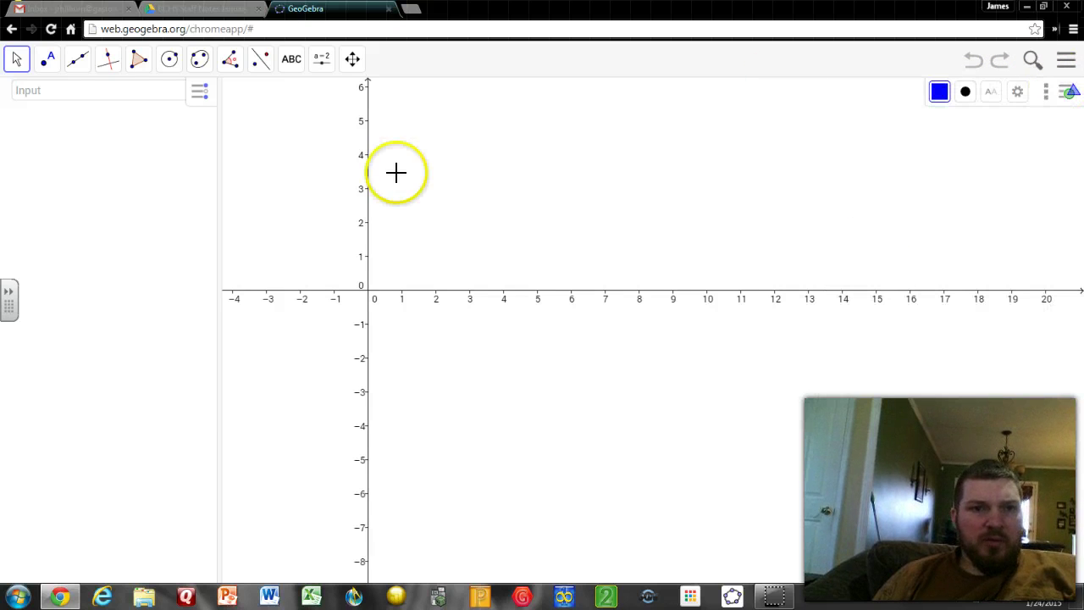
# Graph the line y = 3x + 4 by entering its equation in the algebra input
pyautogui.click(94, 93)
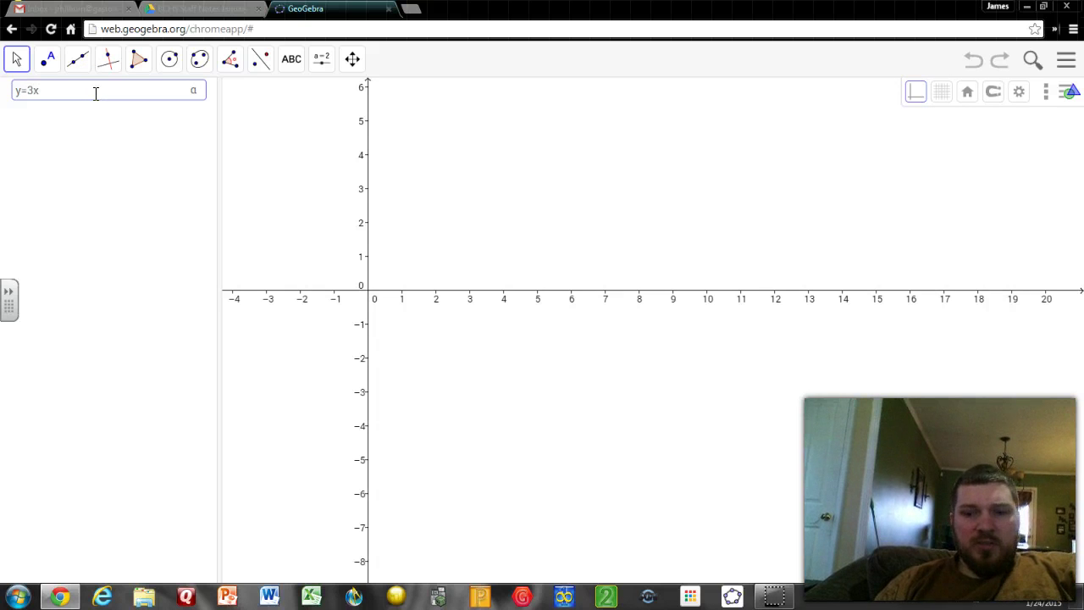
pyautogui.press('Return')
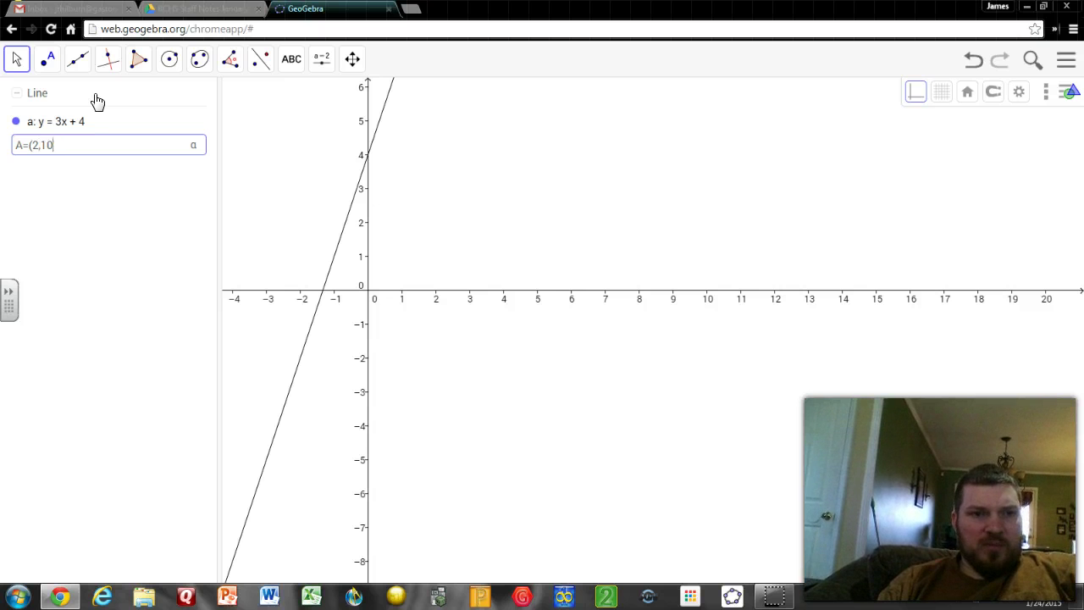
# Plot point A at (2, 1) by entering A=(2,1) in the algebra input, closing the bracket, and select it in the graph
pyautogui.press('Return')
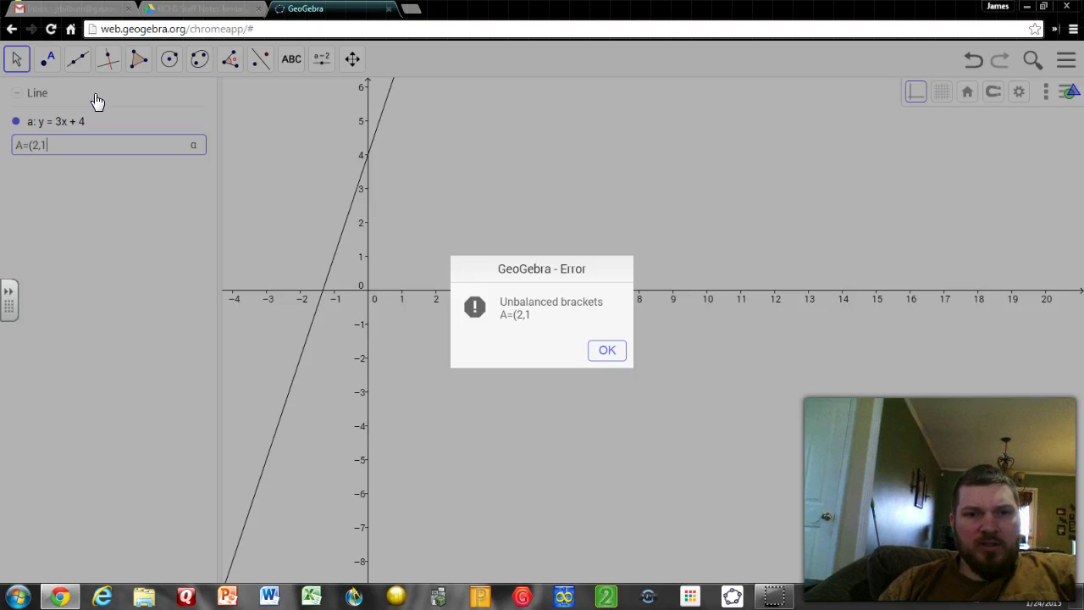
pyautogui.press('Return')
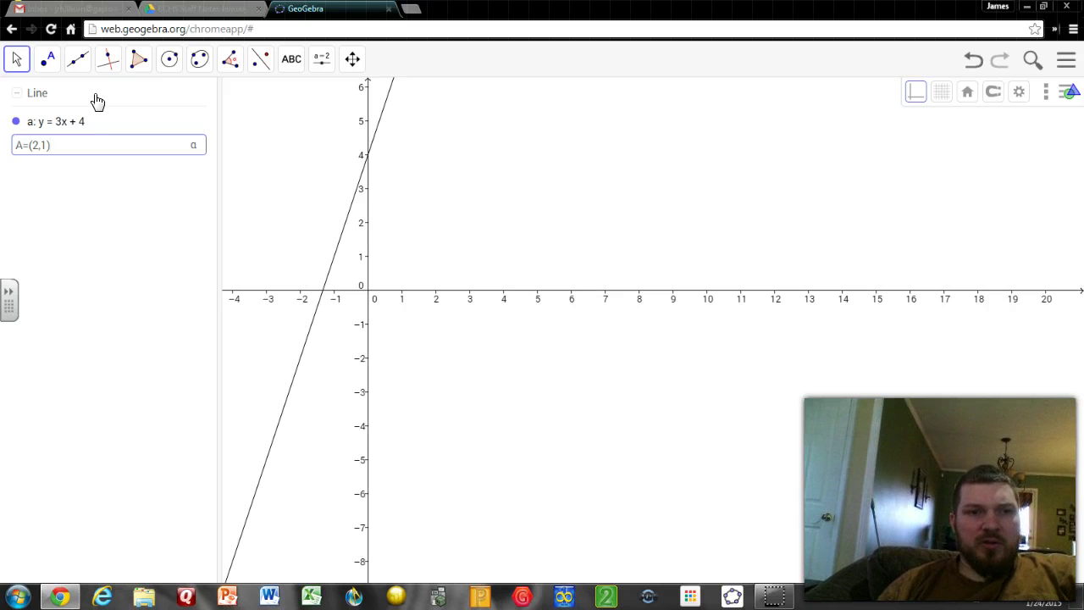
pyautogui.write(')')
pyautogui.press('Return')
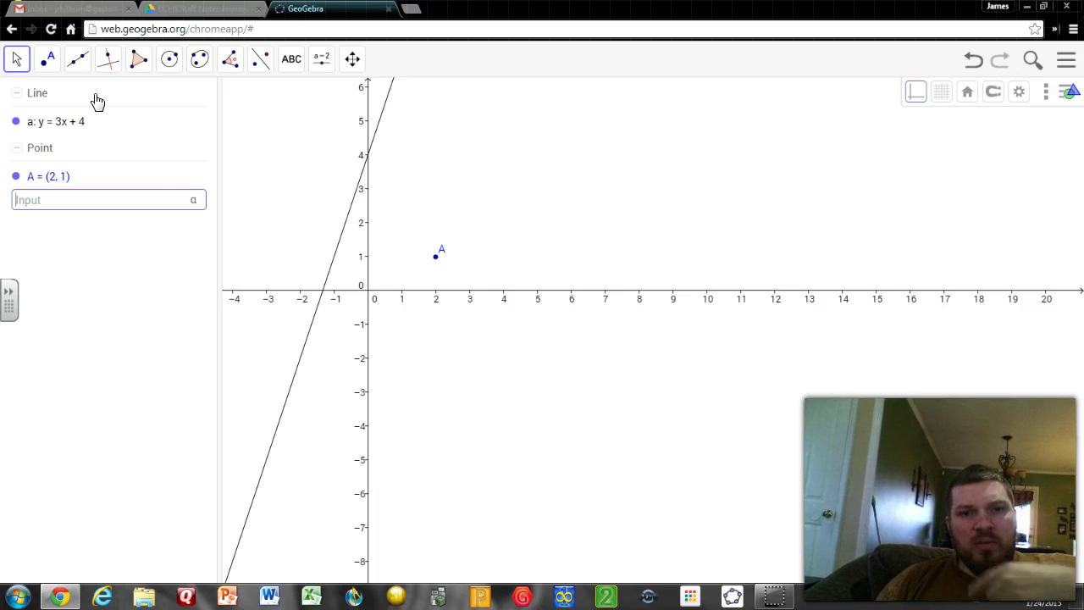
pyautogui.click(435, 257)
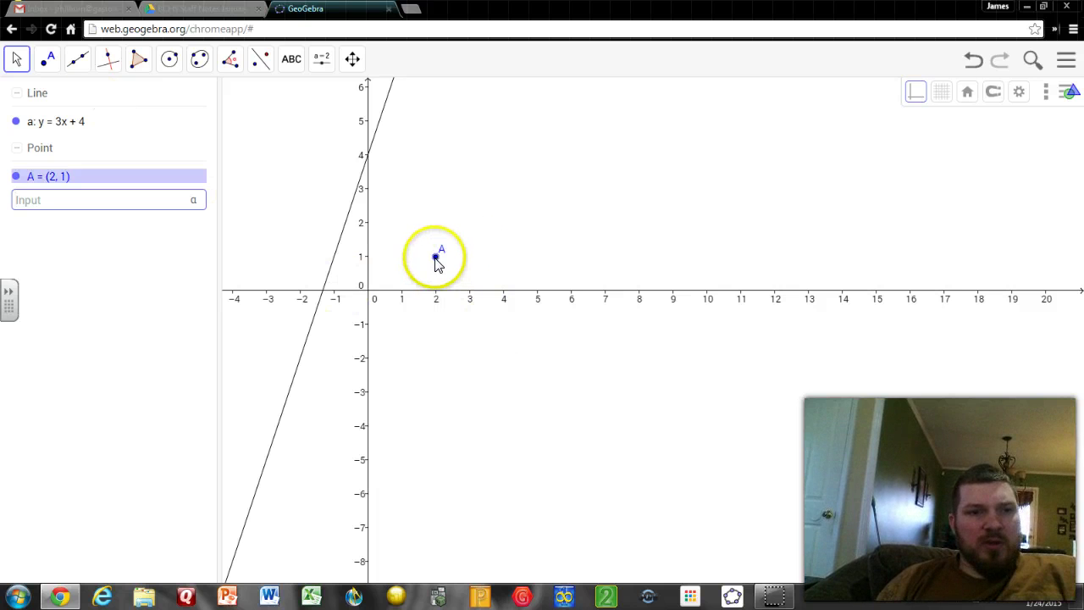
pyautogui.click(131, 201)
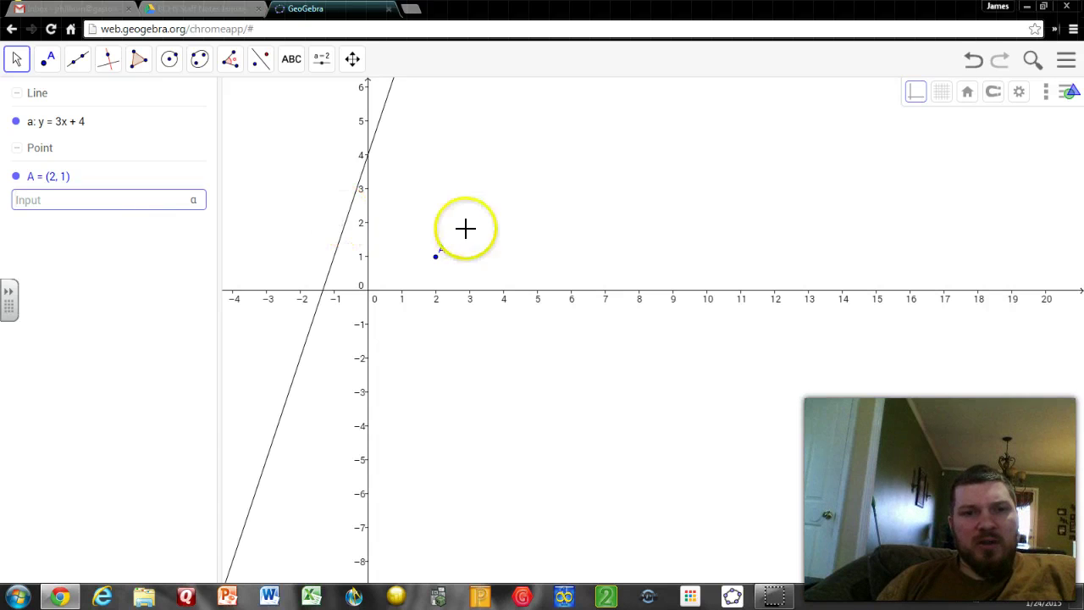
# Draw a circle centred on point A through a new point at about (4.66, 0.88), using Circle with Center through Point
pyautogui.click(169, 59)
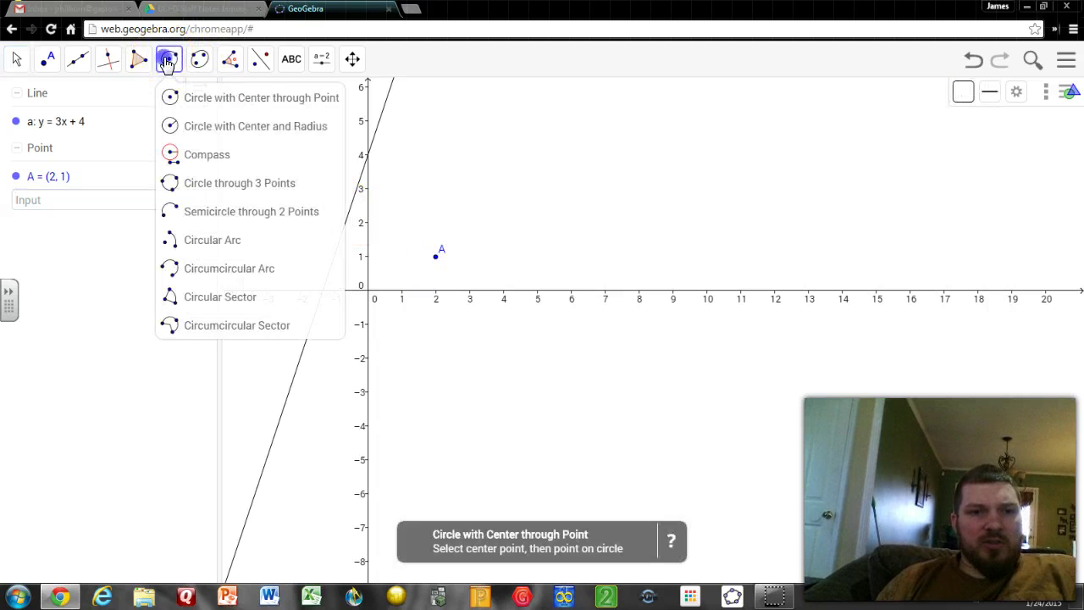
pyautogui.click(201, 103)
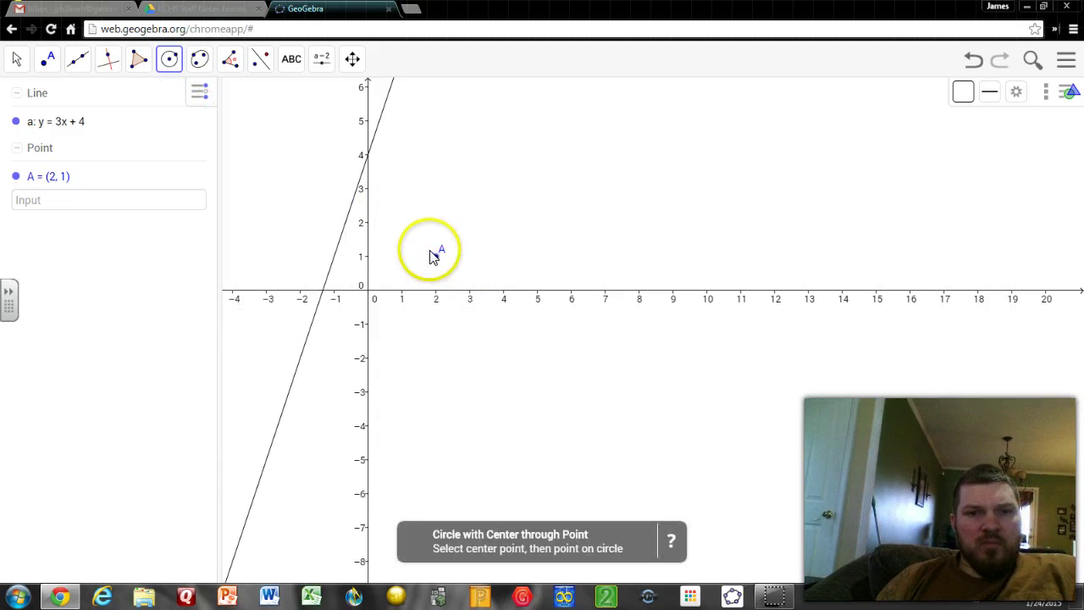
pyautogui.click(436, 256)
pyautogui.moveTo(542, 254); pyautogui.dragTo(526, 260)
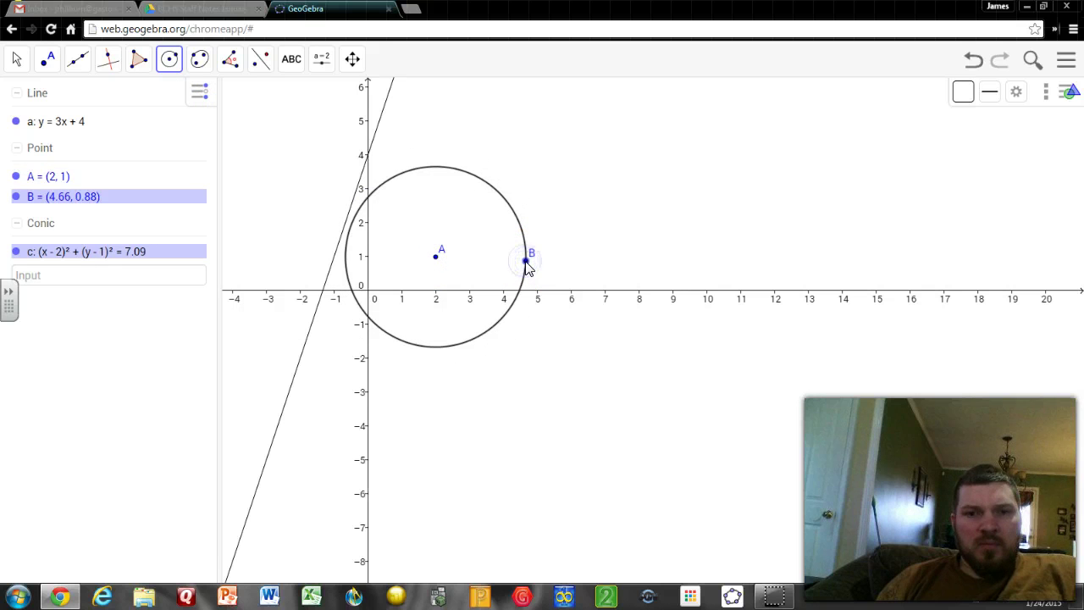
pyautogui.click(26, 151)
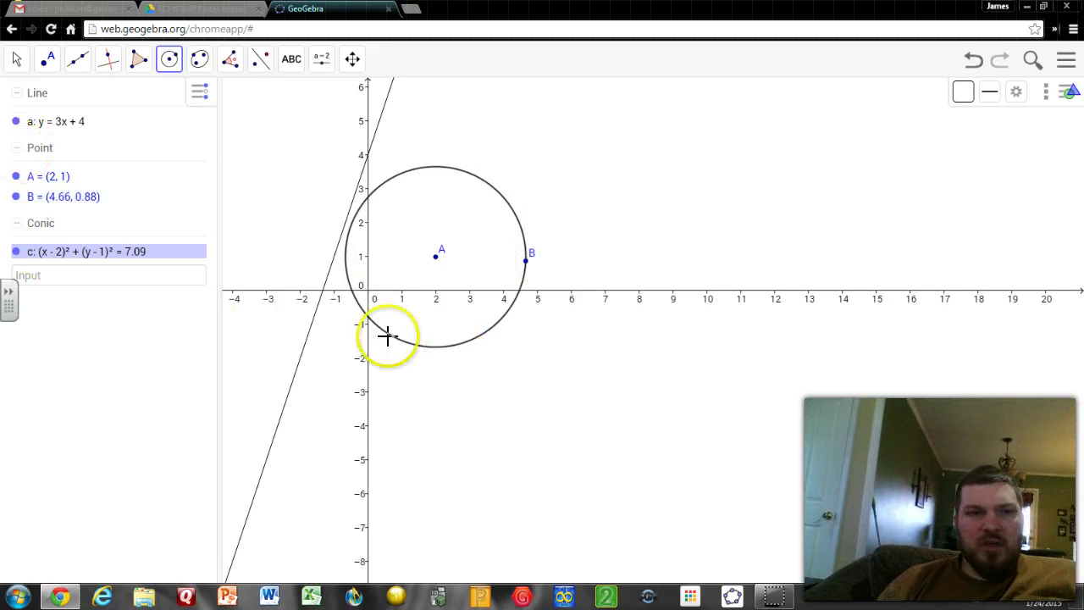
pyautogui.click(116, 281)
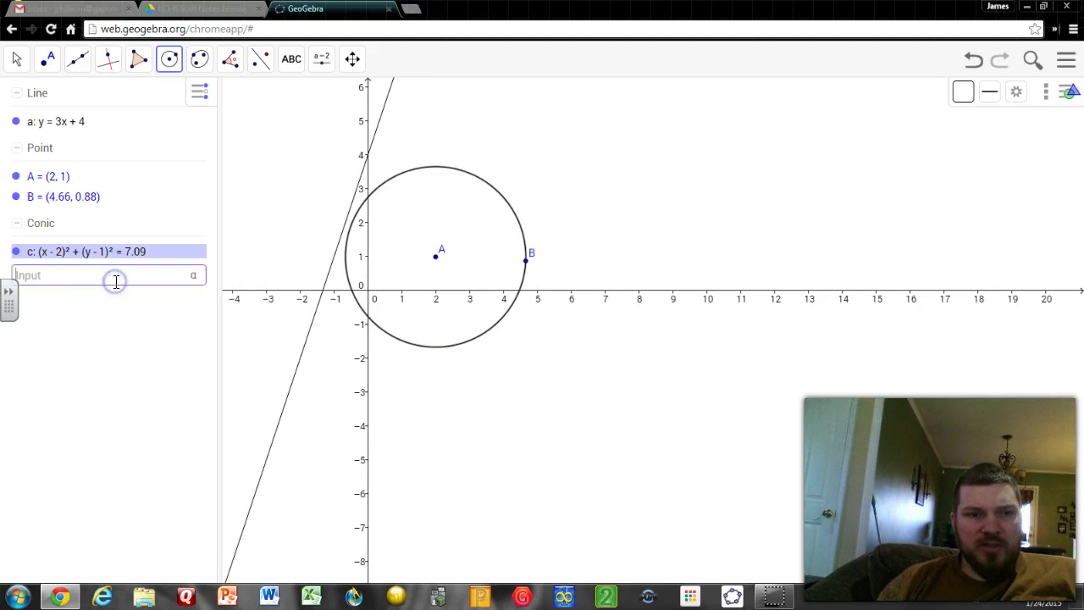